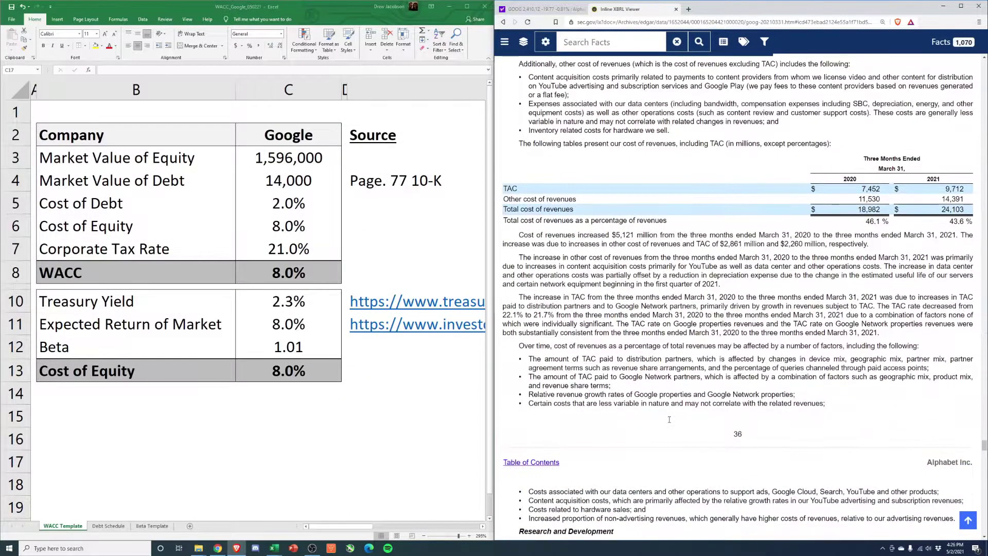
# - Skim down the 10-Q filing, then switch to Yahoo Finance's GOOG historical prices
pyautogui.scroll(-3, 771, 412)
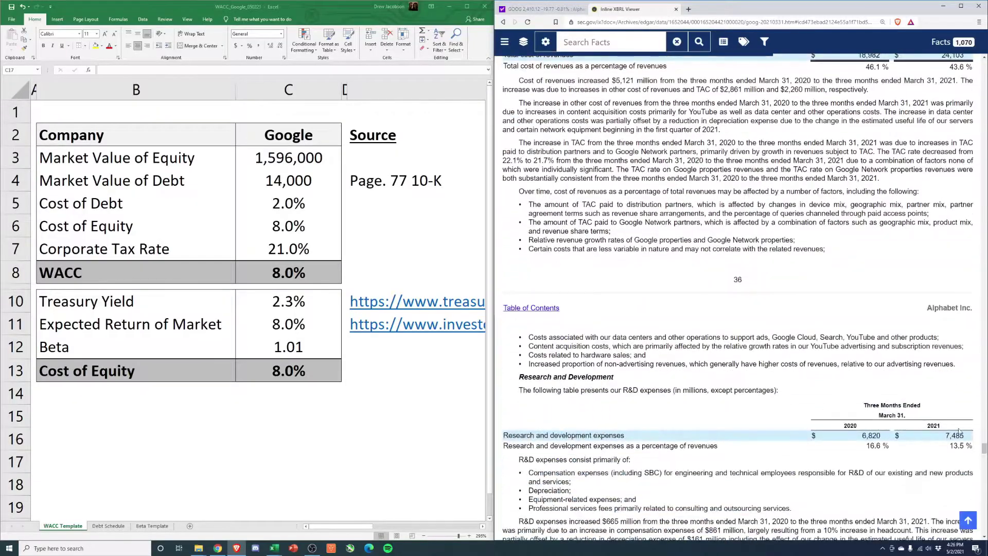
pyautogui.scroll(-12, 958, 431)
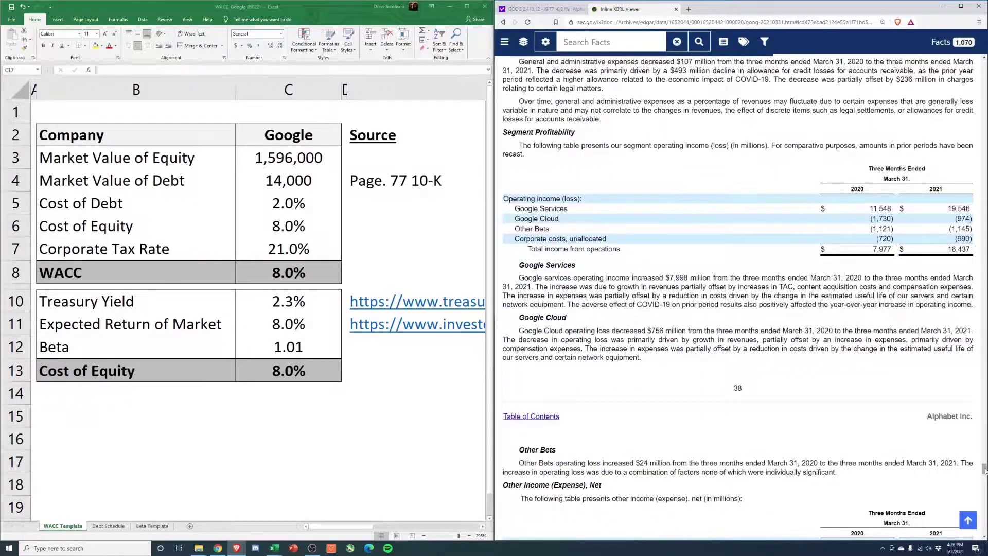
pyautogui.moveTo(984, 469); pyautogui.dragTo(983, 507)
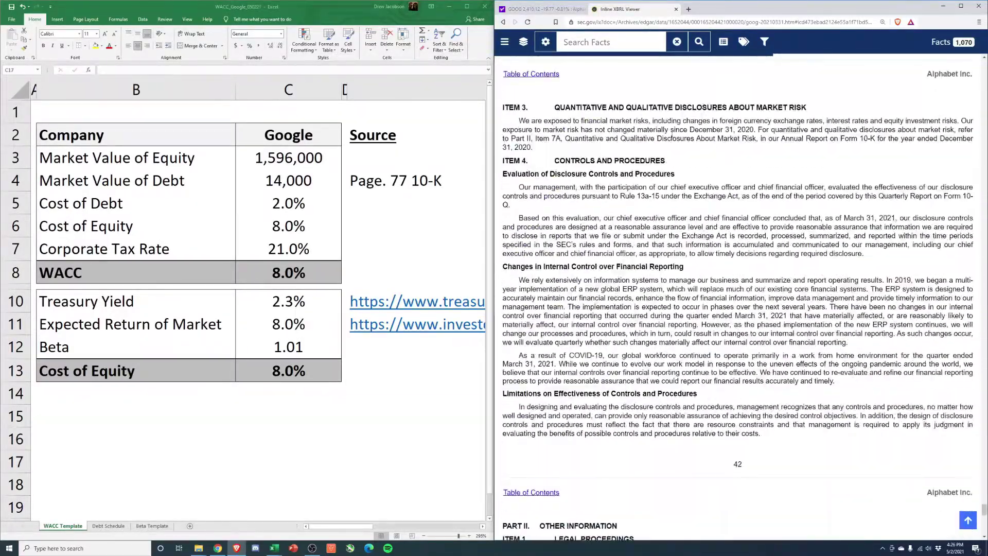
pyautogui.click(540, 8)
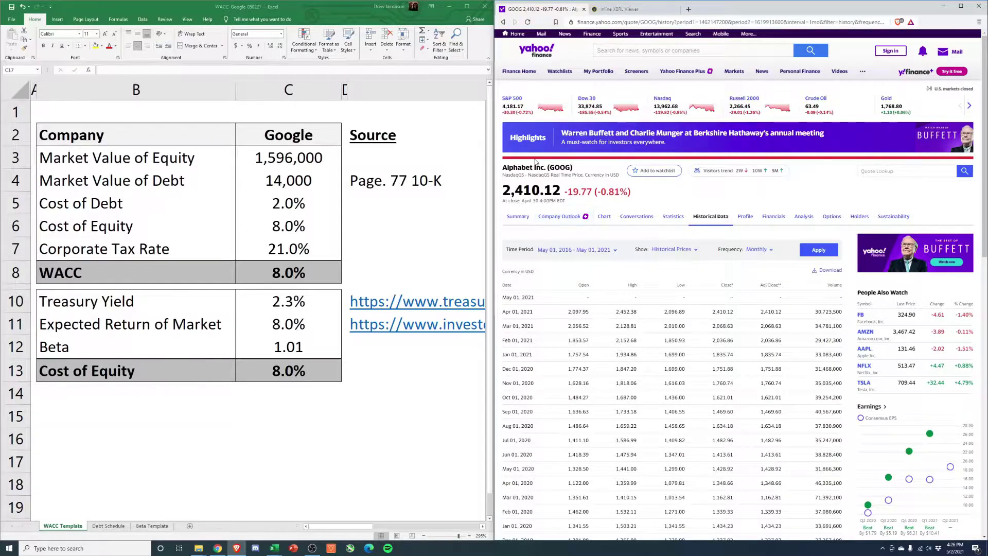
# - Open GOOG's summary quote and review the WACC formula and Market Value of Equity cells
pyautogui.click(515, 215)
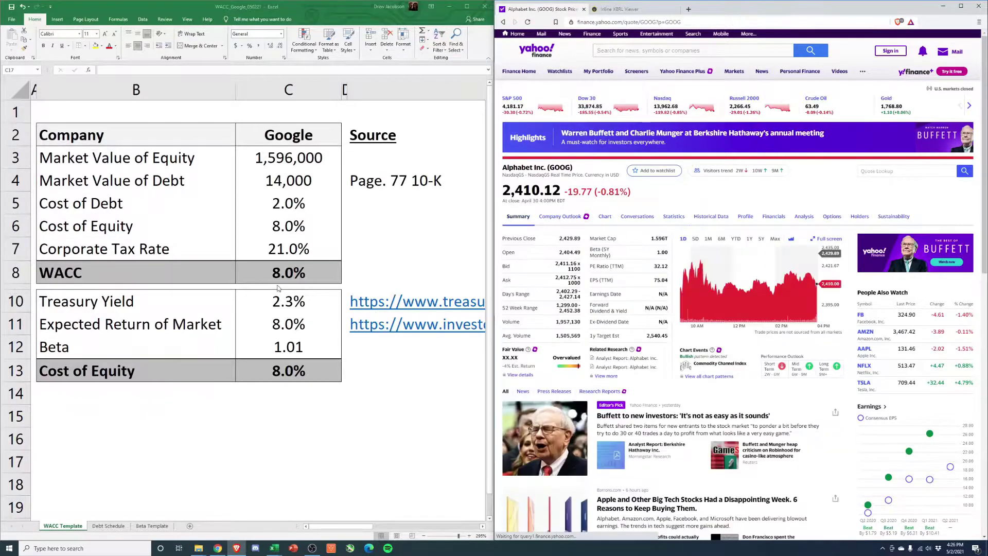
pyautogui.click(303, 275)
pyautogui.click(302, 274)
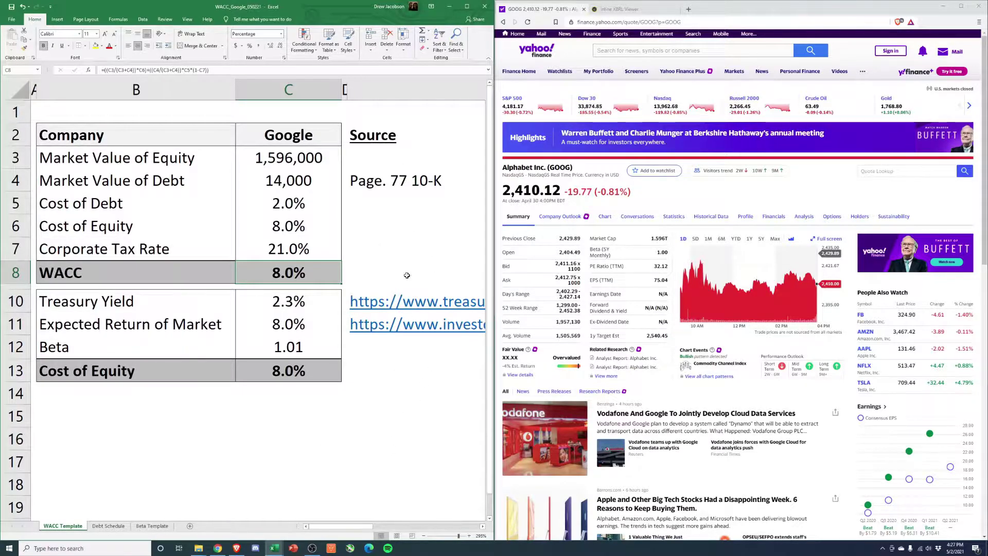
pyautogui.click(324, 185)
pyautogui.click(296, 158)
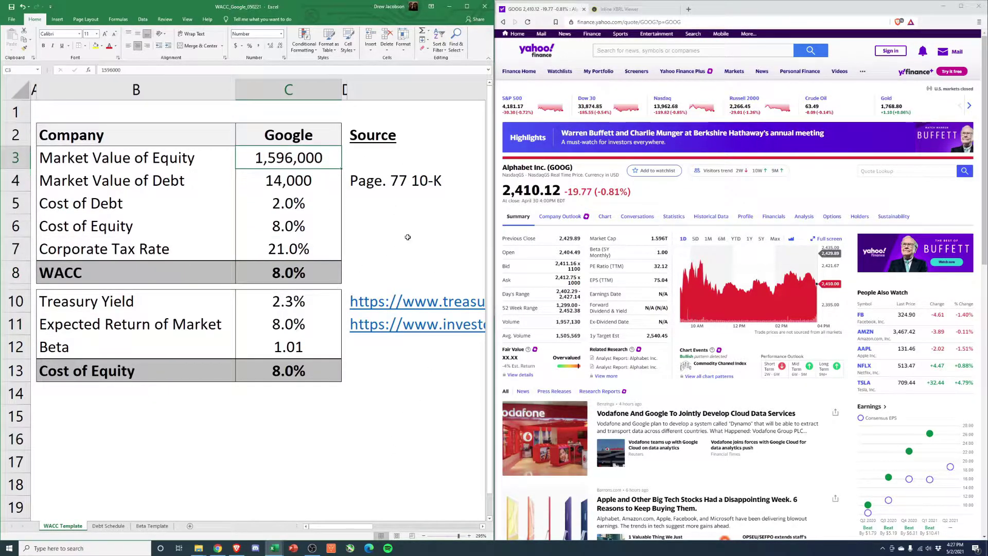
# - Highlight the 1.596T market cap, then move down to Market Value of Debt in C4
pyautogui.moveTo(650, 239); pyautogui.dragTo(668, 238)
pyautogui.hotkey('alt', 'Tab')
pyautogui.press('Down')
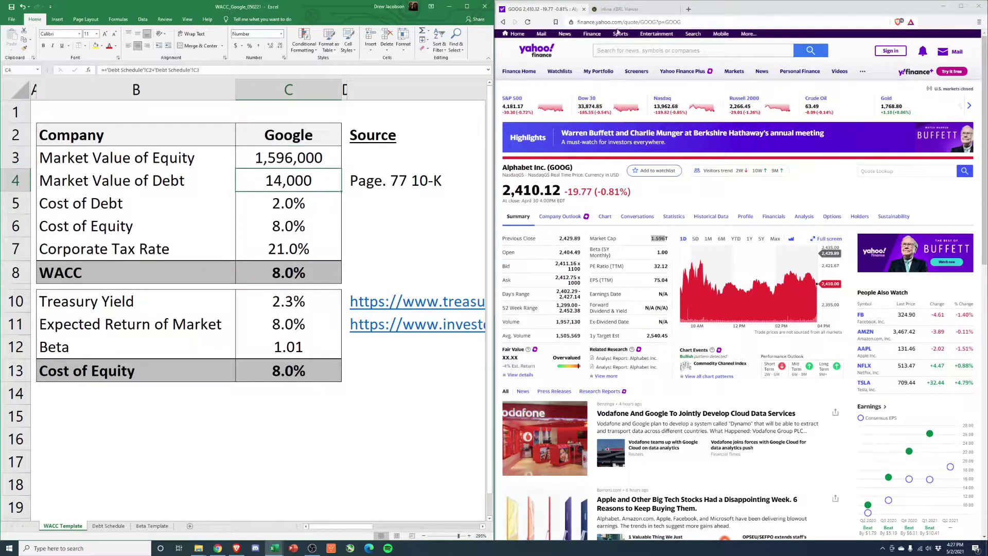
# - Go back to Alphabet's EDGAR filings list and open the 10-K in the XBRL viewer
pyautogui.click(618, 8)
pyautogui.click(504, 24)
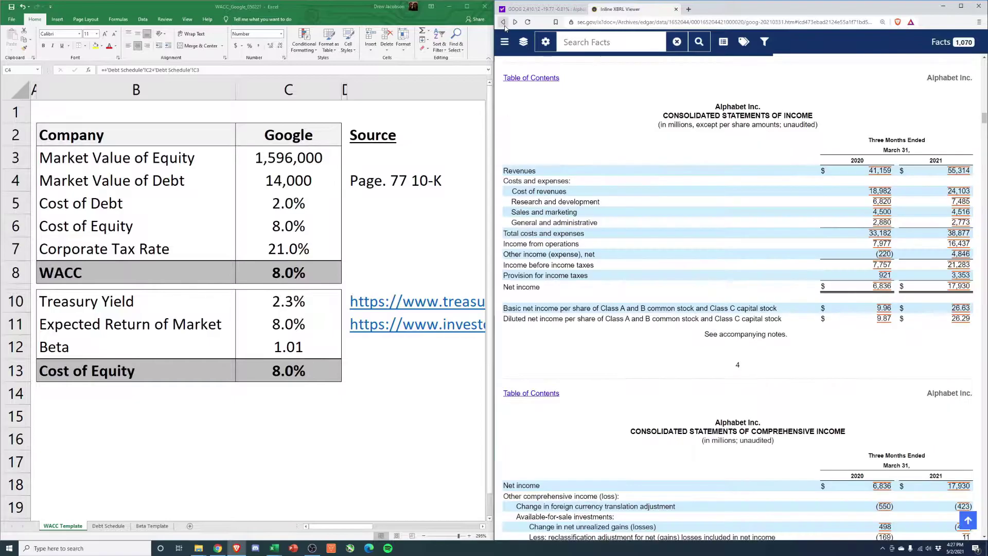
pyautogui.click(504, 24)
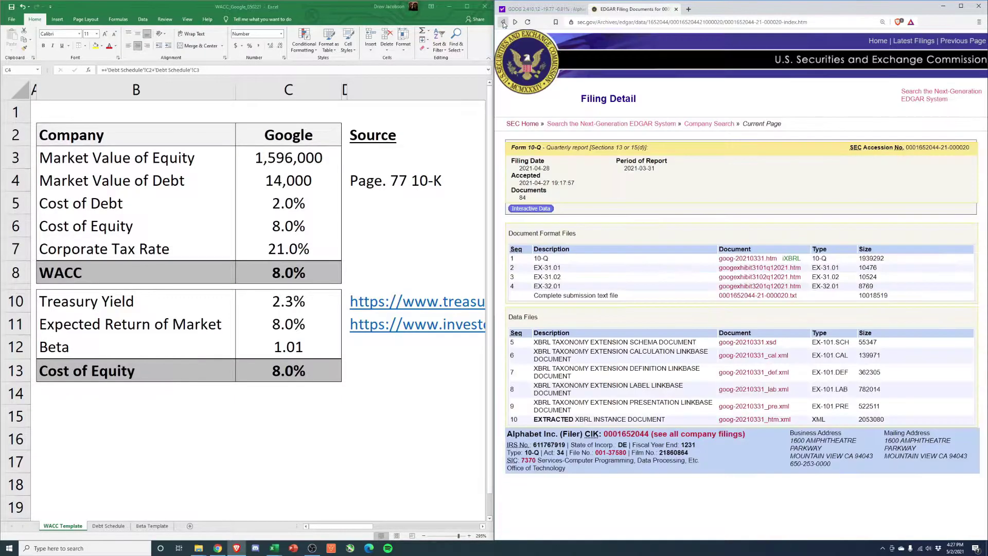
pyautogui.click(504, 24)
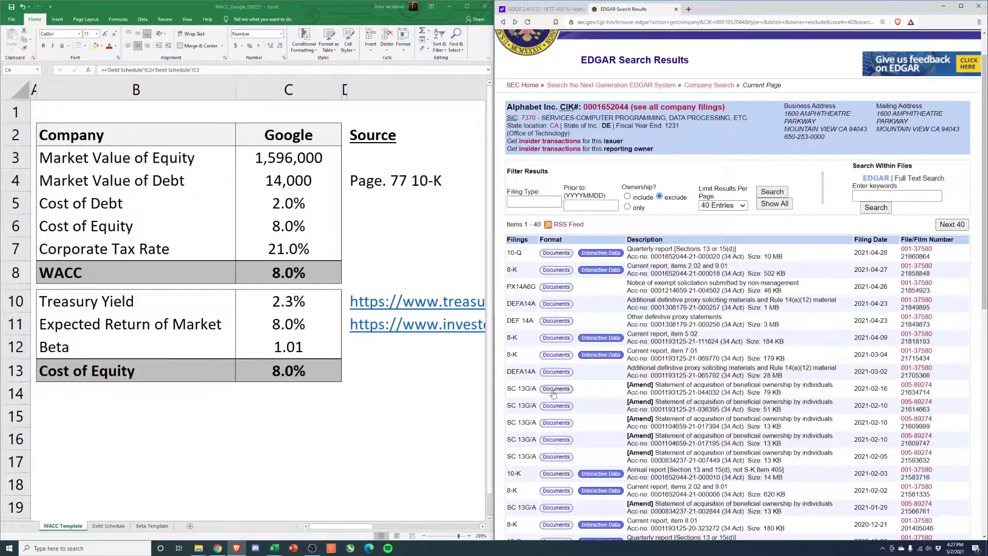
pyautogui.click(554, 473)
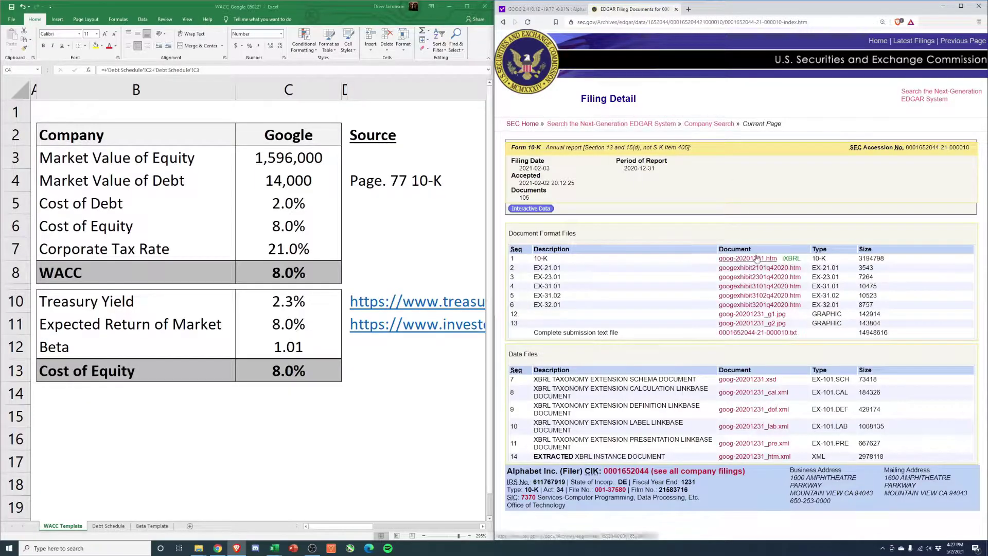
pyautogui.click(756, 257)
# - Scroll to page 77's Note 6 Debt table and review the finance lease payments line
pyautogui.scroll(-20, 737, 298)
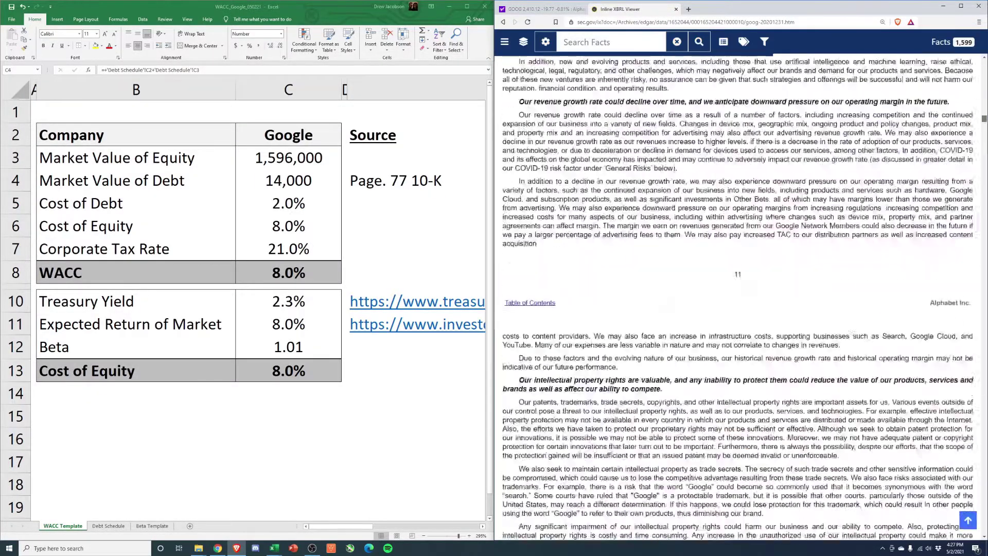
pyautogui.scroll(-20, 737, 298)
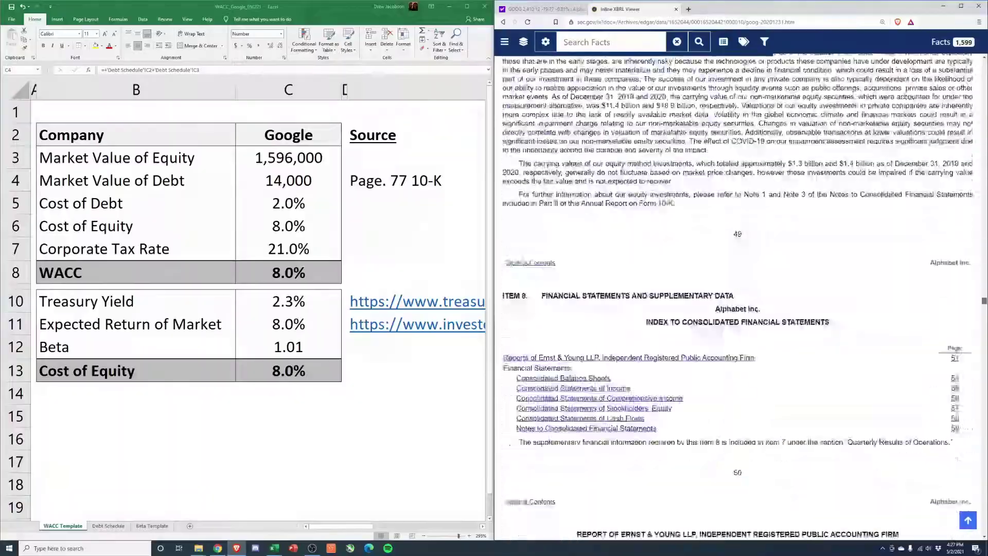
pyautogui.scroll(-15, 751, 355)
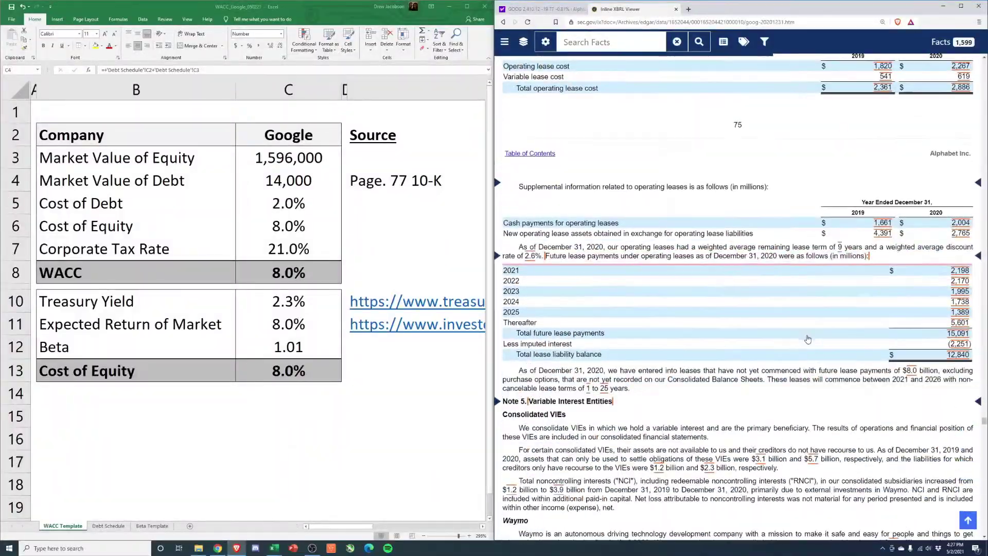
pyautogui.scroll(-4, 751, 355)
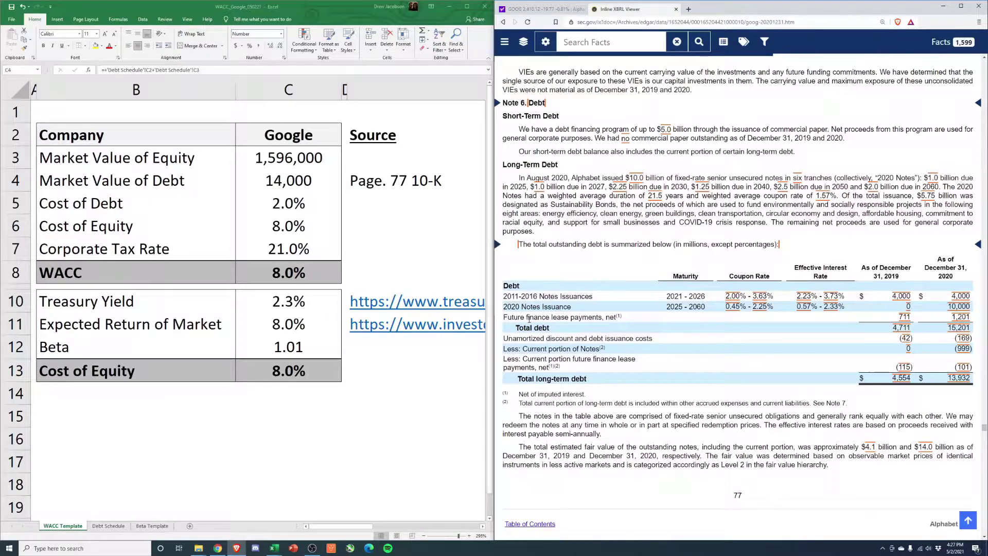
pyautogui.moveTo(529, 318); pyautogui.dragTo(621, 318)
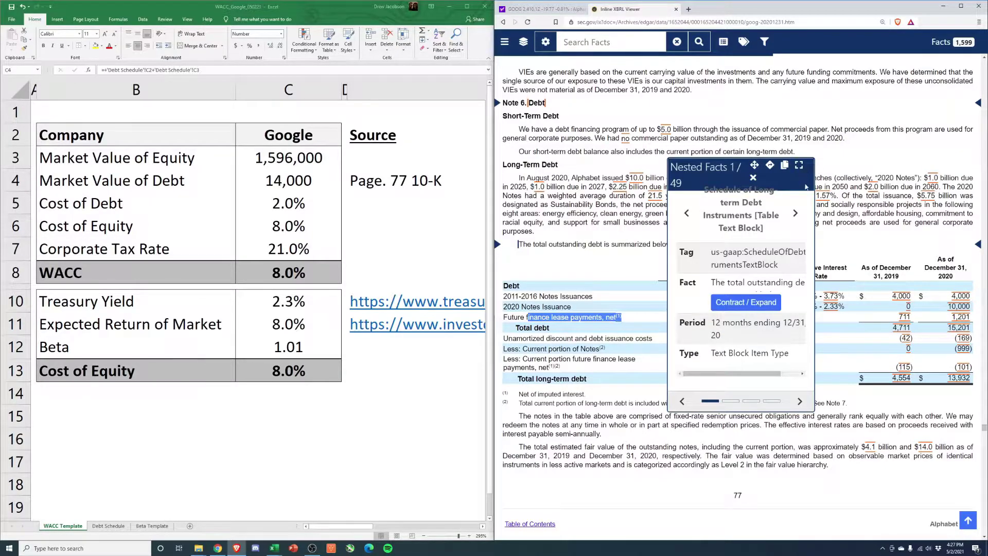
pyautogui.click(837, 483)
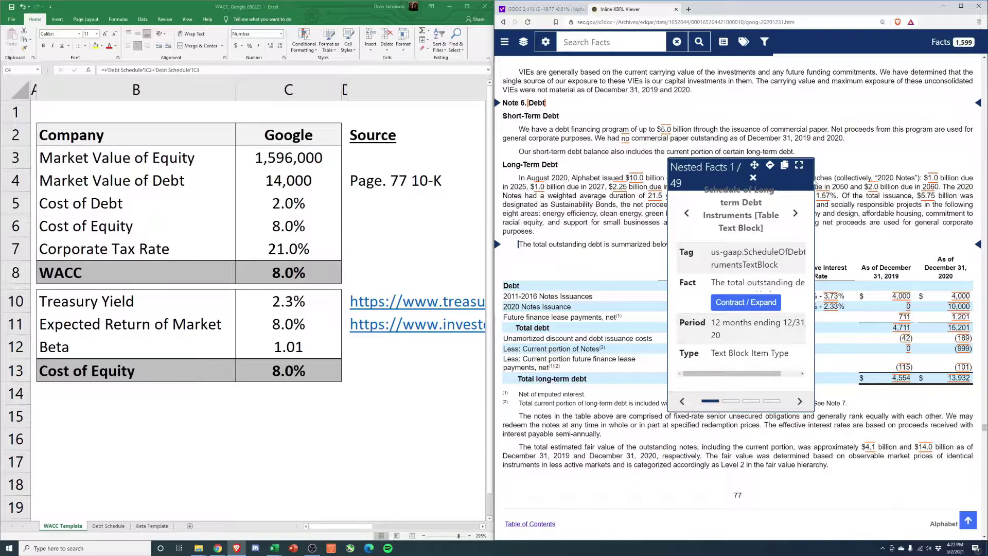
pyautogui.click(753, 178)
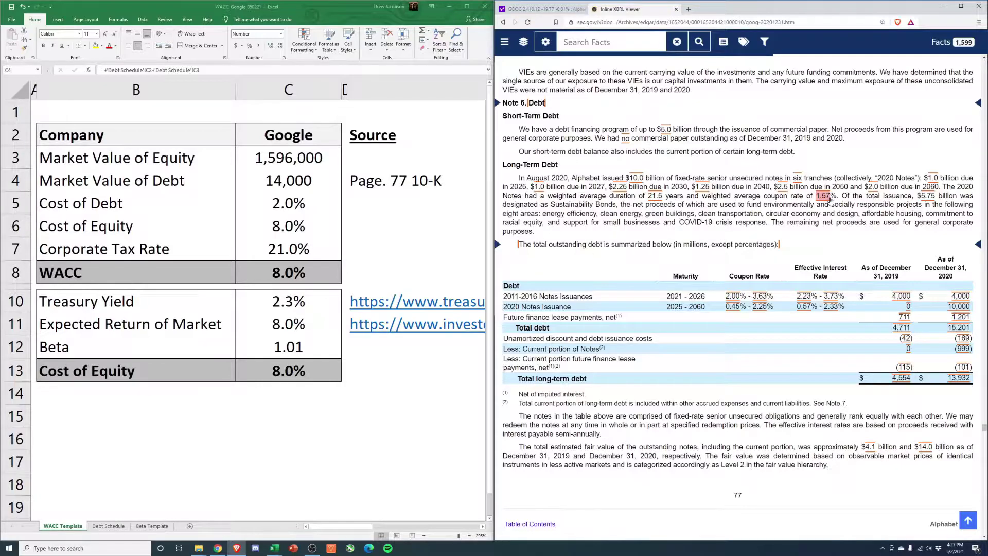
pyautogui.click(109, 526)
pyautogui.click(98, 222)
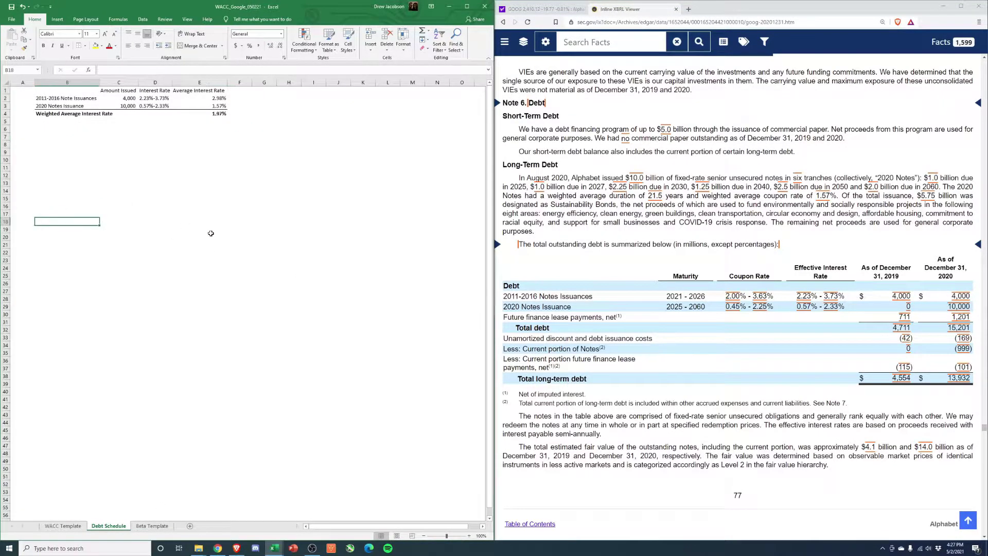
pyautogui.scroll(6, 211, 233)
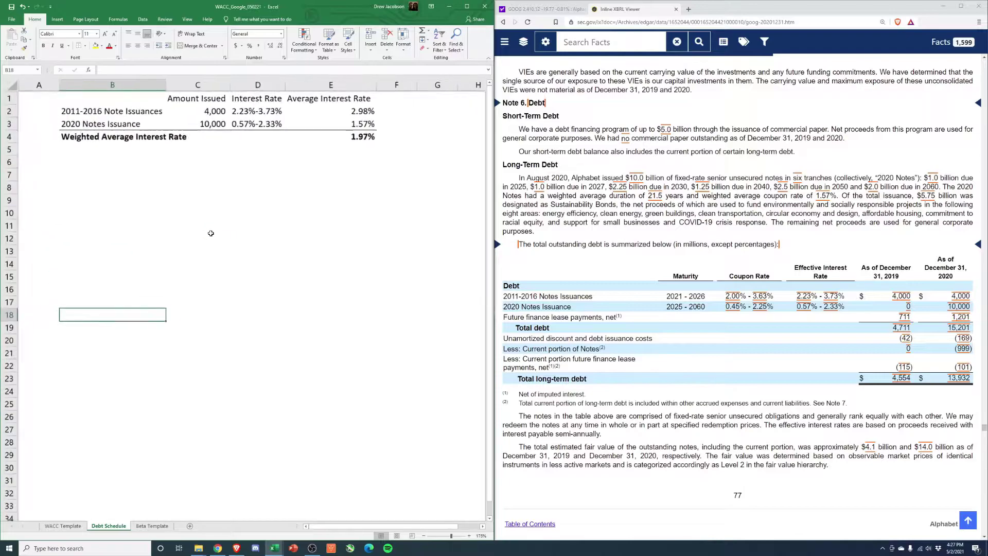
pyautogui.click(107, 116)
pyautogui.click(118, 133)
pyautogui.click(244, 113)
pyautogui.click(257, 133)
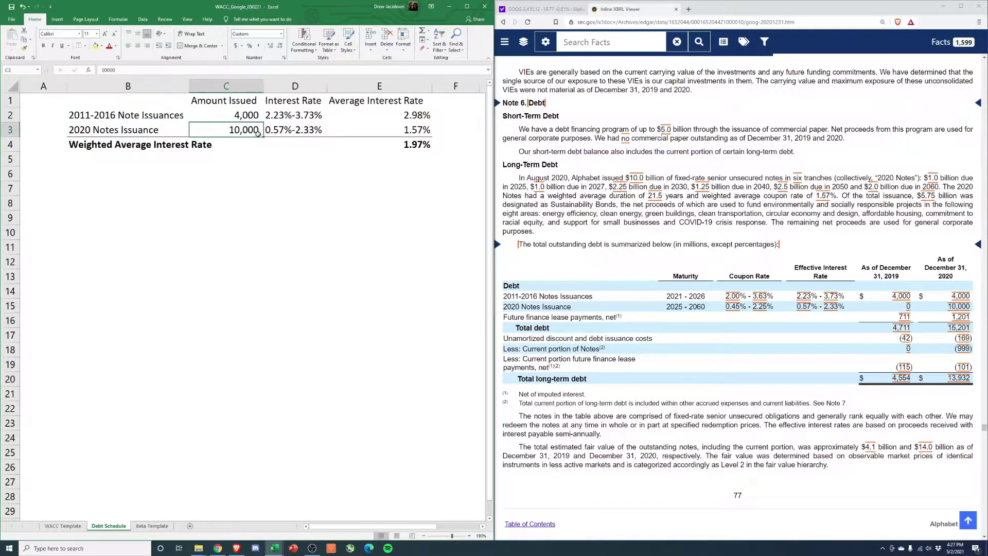
pyautogui.click(291, 132)
pyautogui.click(385, 131)
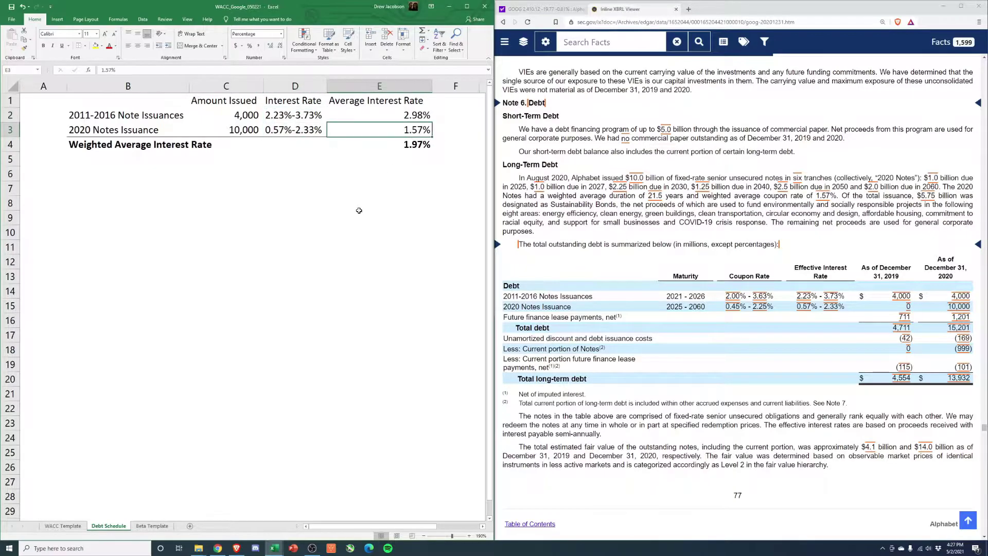
pyautogui.click(398, 115)
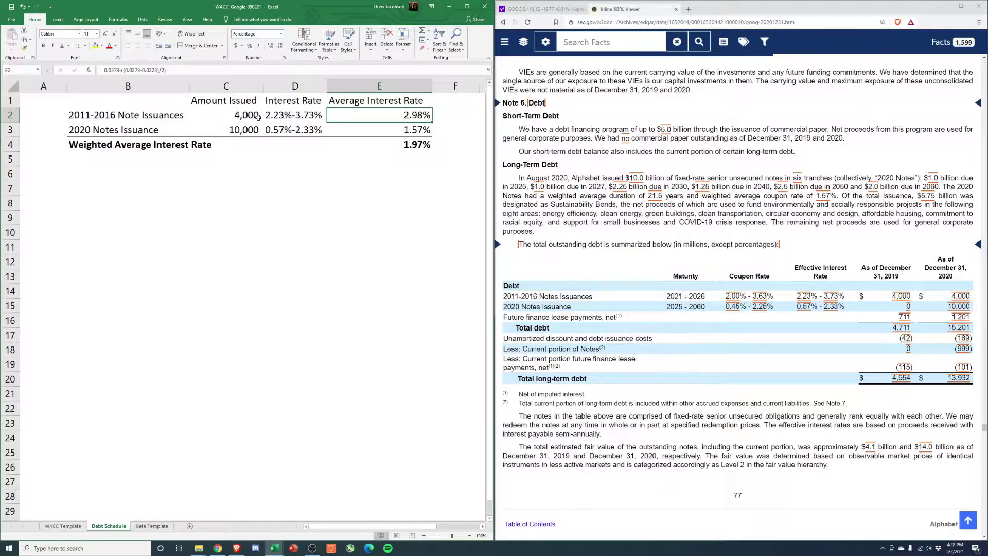
pyautogui.press('Down')
pyautogui.press('Down')
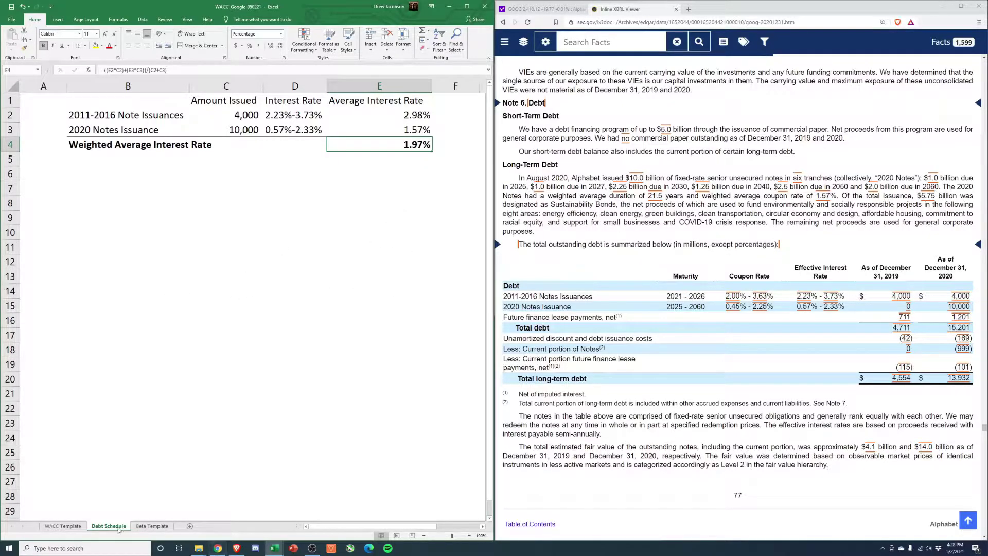
pyautogui.click(57, 526)
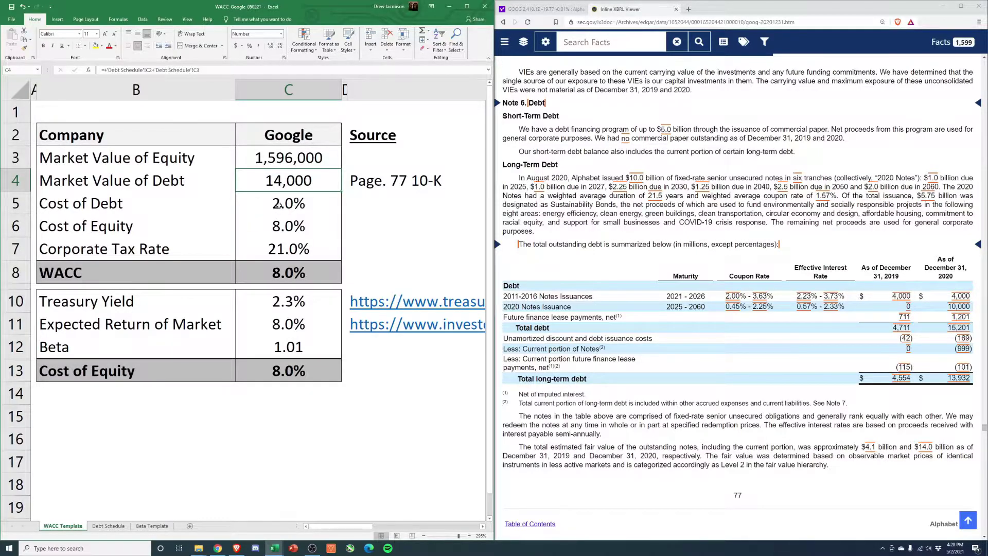
# - Review the Cost of Equity formula, 2.3% Treasury yield, expected market return and Beta cells
pyautogui.click(281, 222)
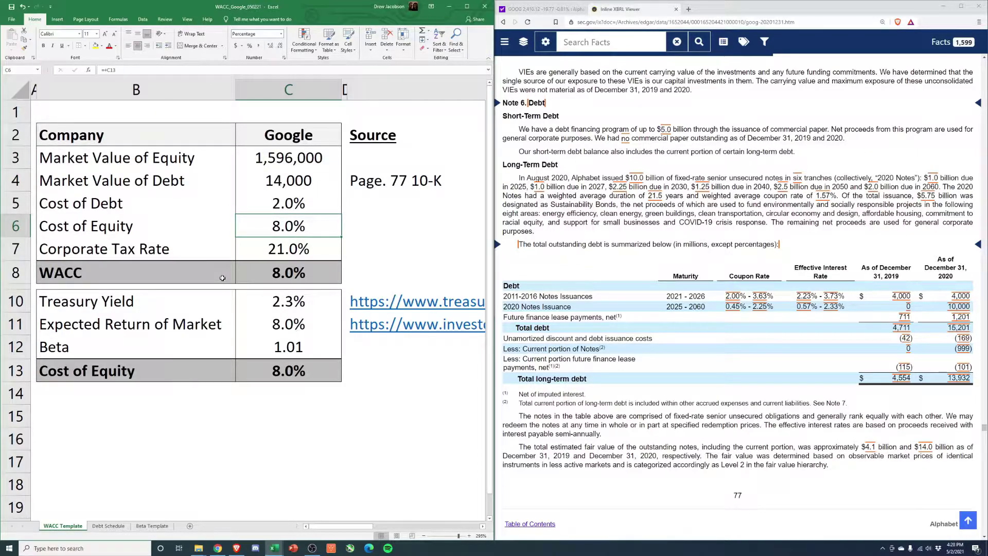
pyautogui.click(281, 300)
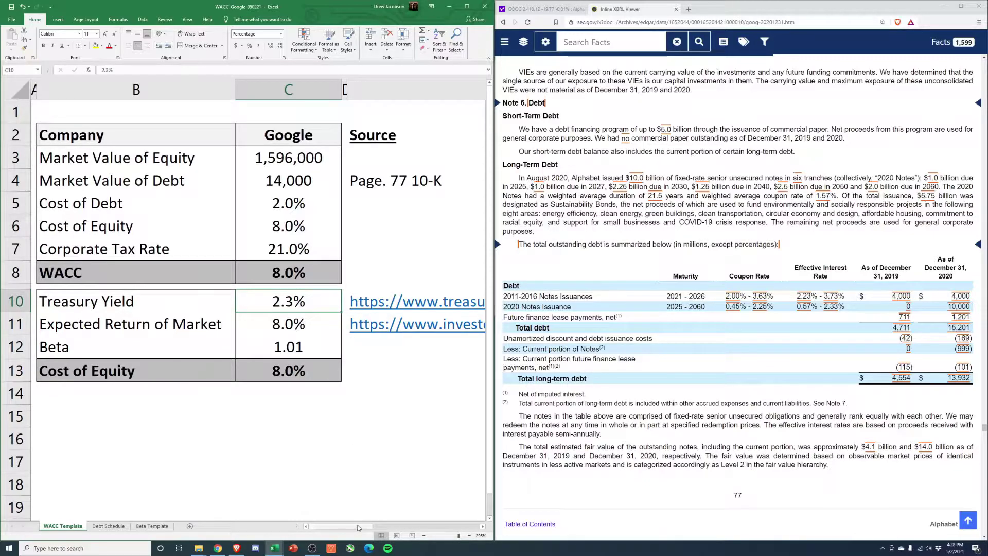
pyautogui.moveTo(360, 528)
pyautogui.mouseDown()
pyautogui.moveTo(406, 529)
pyautogui.moveTo(347, 530)
pyautogui.mouseUp()
pyautogui.press('Down')
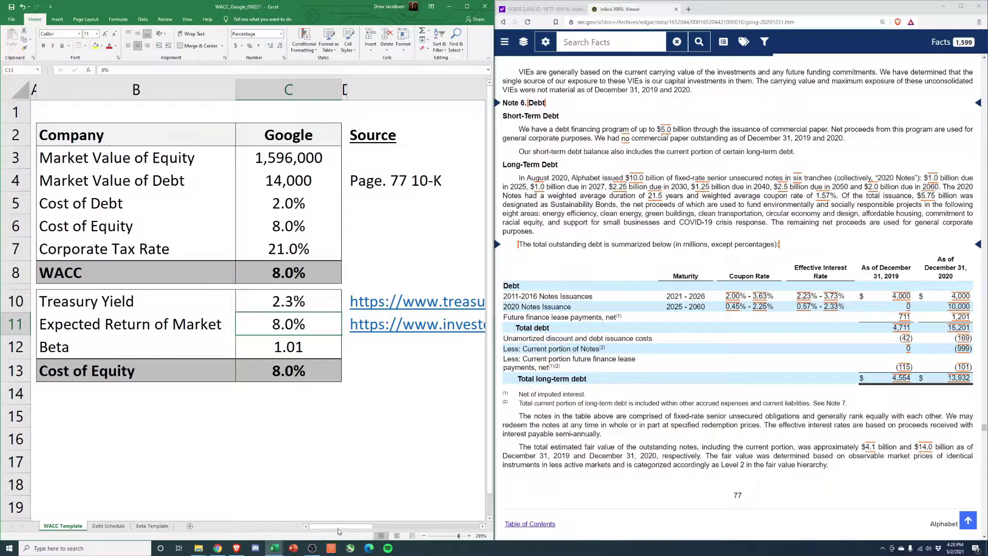
pyautogui.moveTo(342, 526)
pyautogui.mouseDown()
pyautogui.moveTo(400, 535)
pyautogui.moveTo(338, 533)
pyautogui.mouseUp()
pyautogui.press('Down')
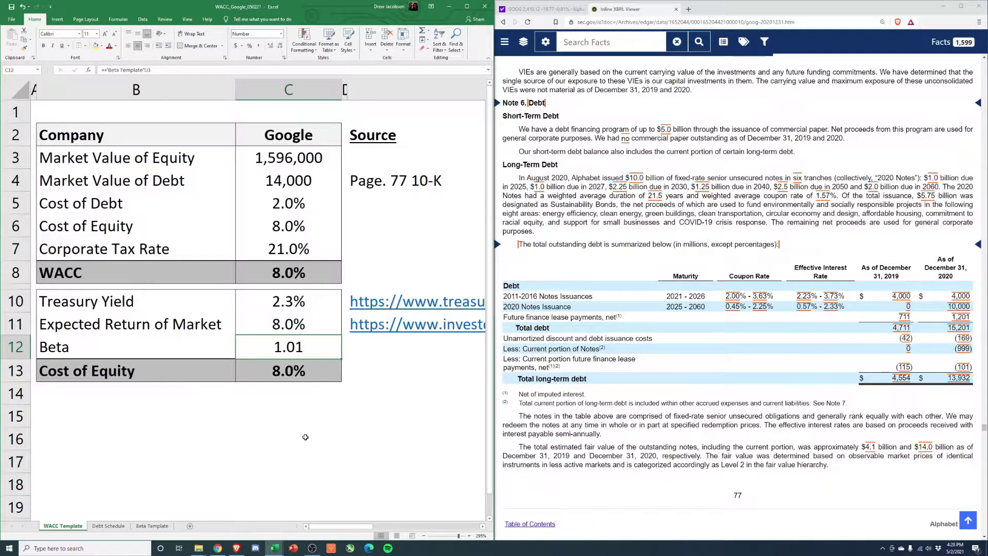
pyautogui.click(152, 526)
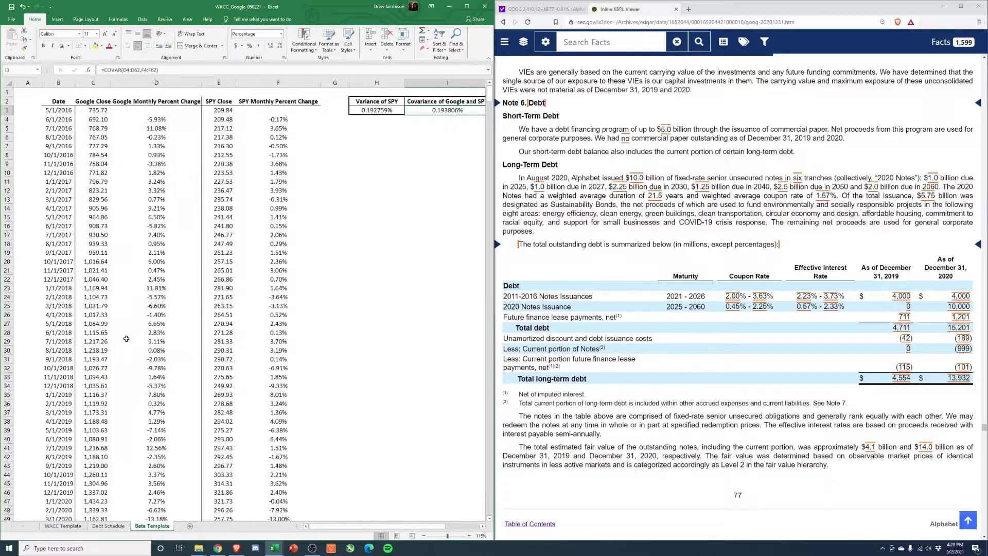
pyautogui.moveTo(107, 114); pyautogui.dragTo(100, 362)
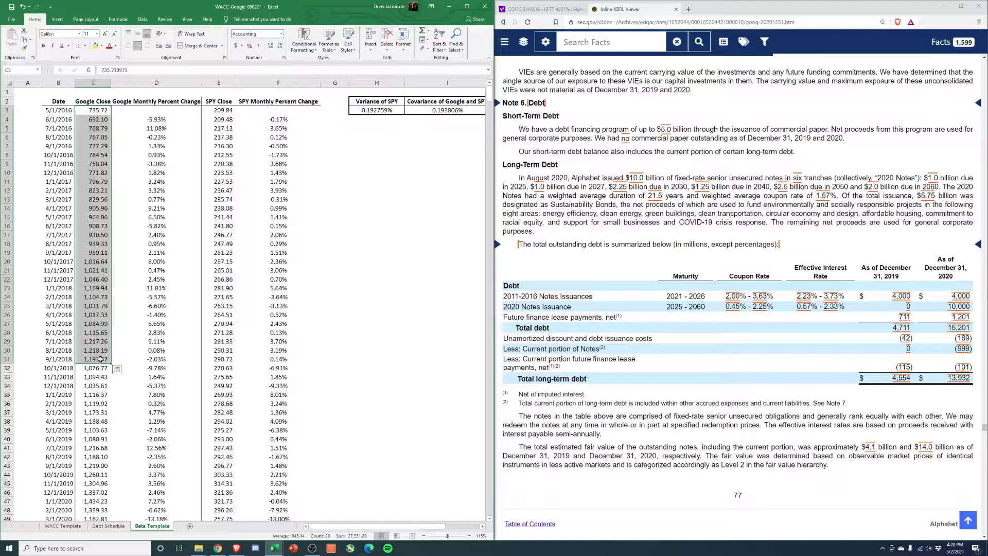
pyautogui.scroll(-10, 88, 322)
pyautogui.scroll(10, 88, 322)
pyautogui.click(151, 117)
pyautogui.press('Down')
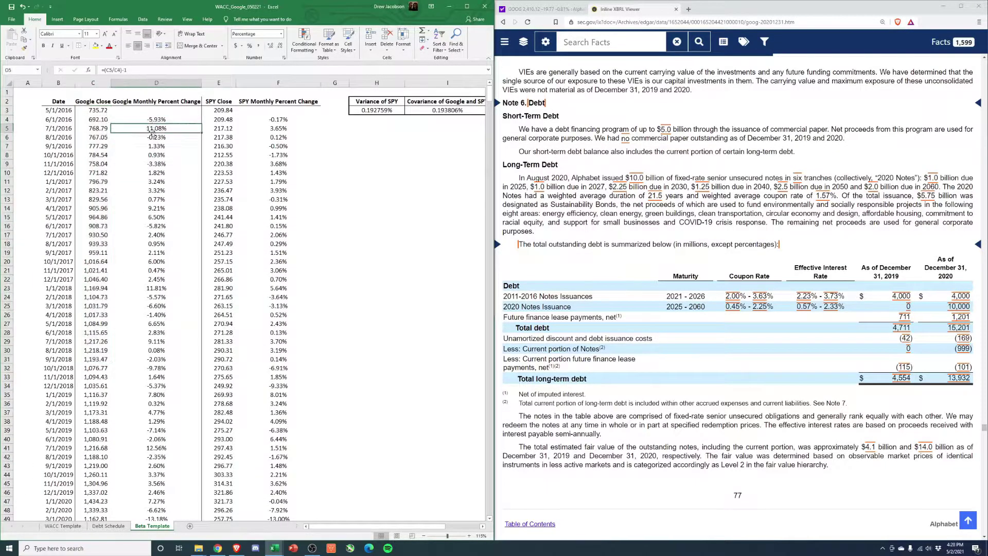
pyautogui.press('Down')
pyautogui.press('Down')
pyautogui.click(92, 111)
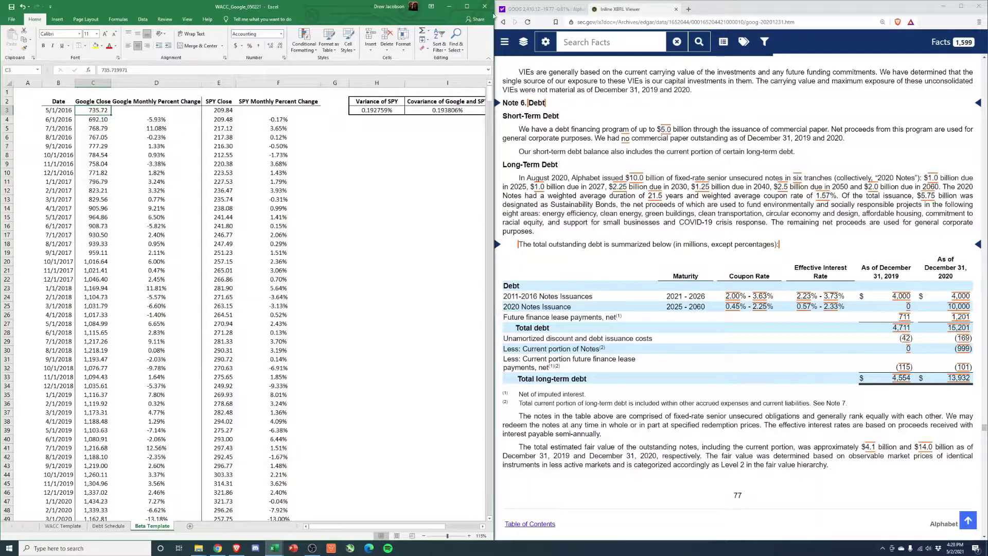
# - Show GOOG historical data for a 5Y time period at Monthly frequency
pyautogui.click(517, 14)
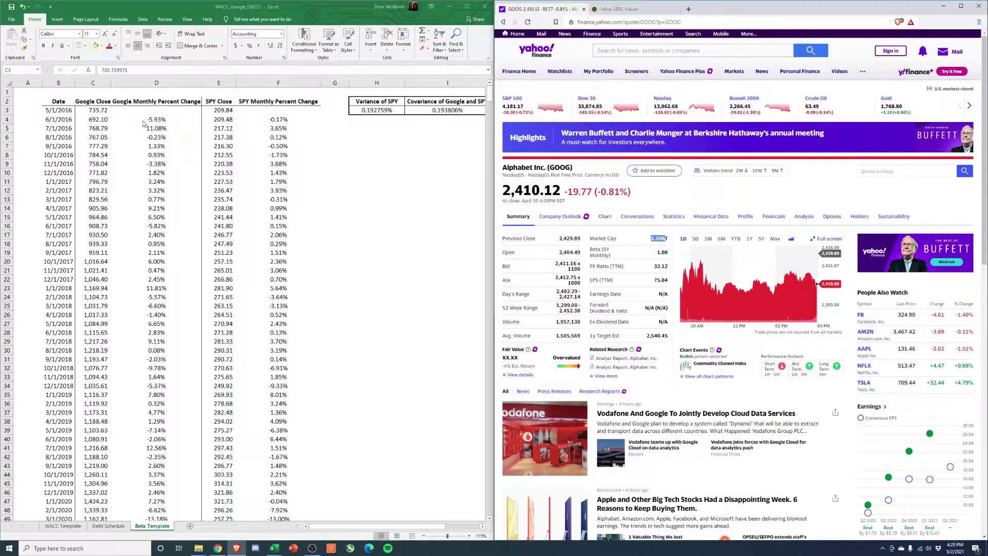
pyautogui.click(726, 219)
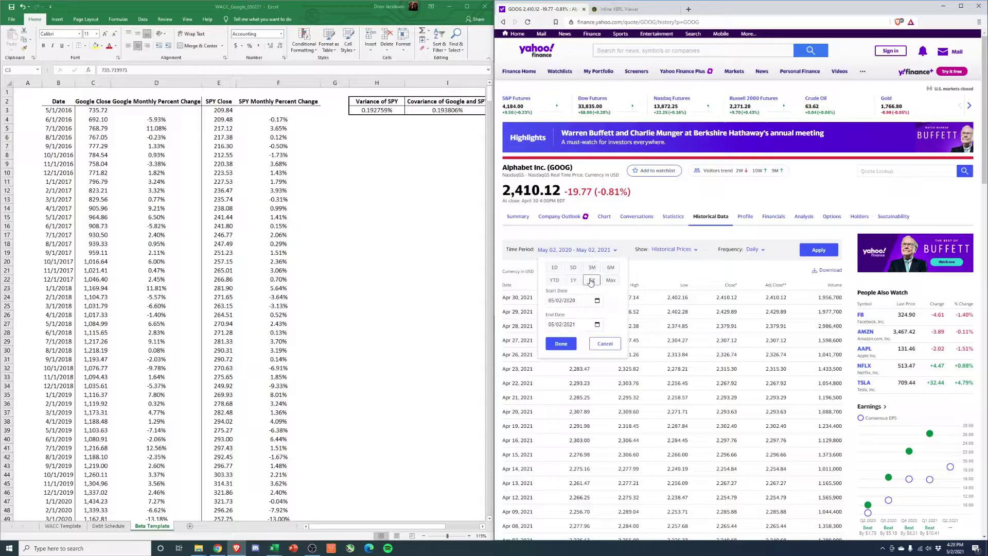
pyautogui.click(752, 249)
pyautogui.click(743, 293)
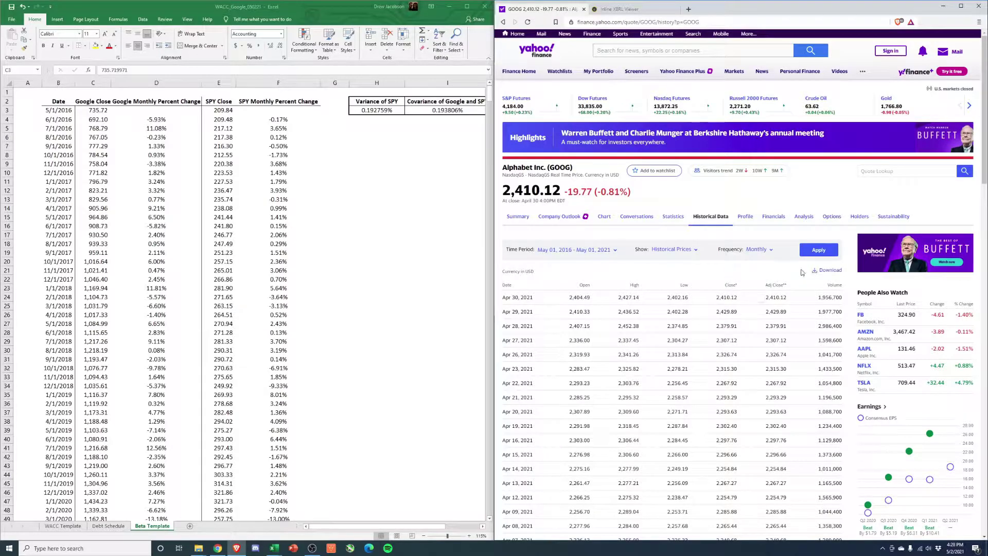
pyautogui.click(805, 255)
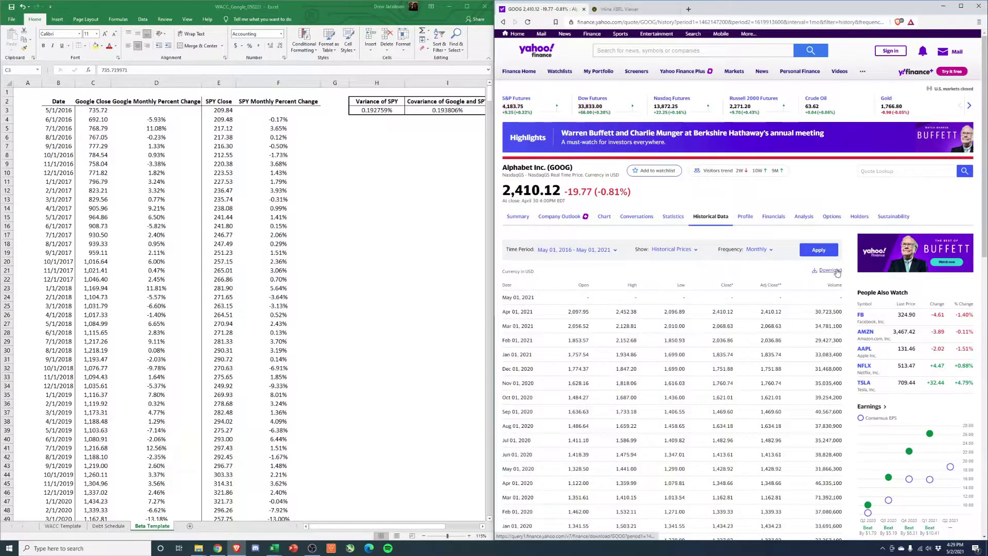
pyautogui.click(96, 110)
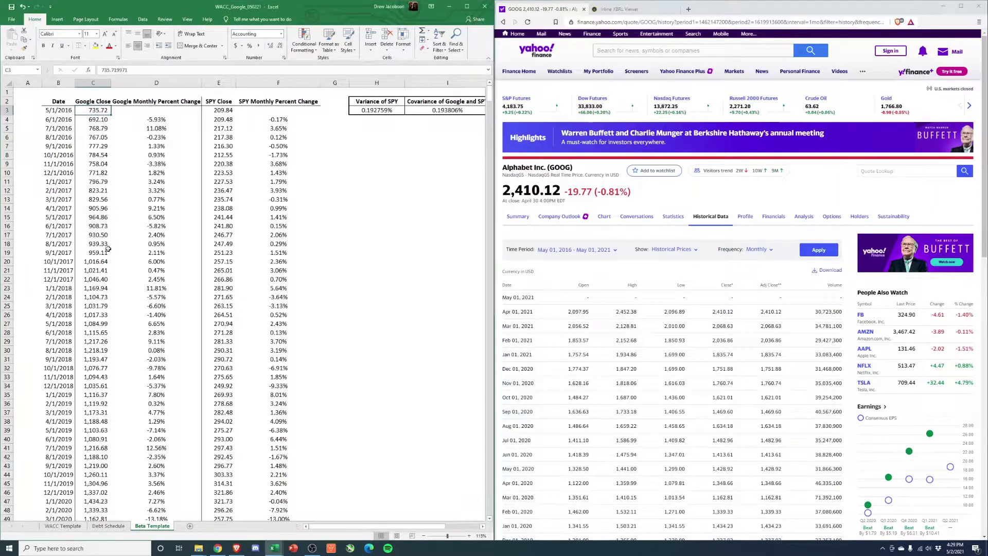
# - Review the SPY variance formula (=VAR) in H3 on the Beta Template
pyautogui.click(225, 110)
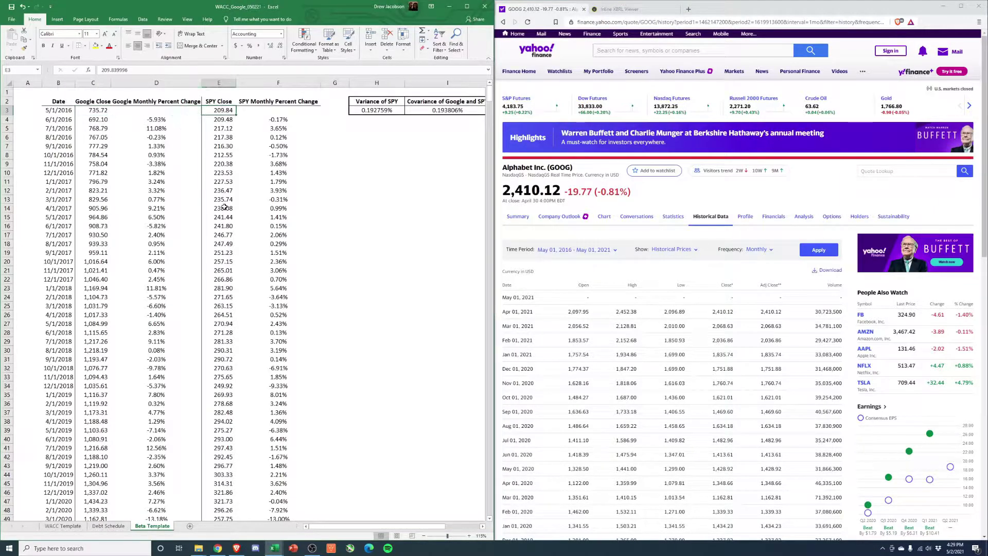
pyautogui.scroll(-5, 223, 208)
pyautogui.scroll(5, 223, 207)
pyautogui.click(392, 111)
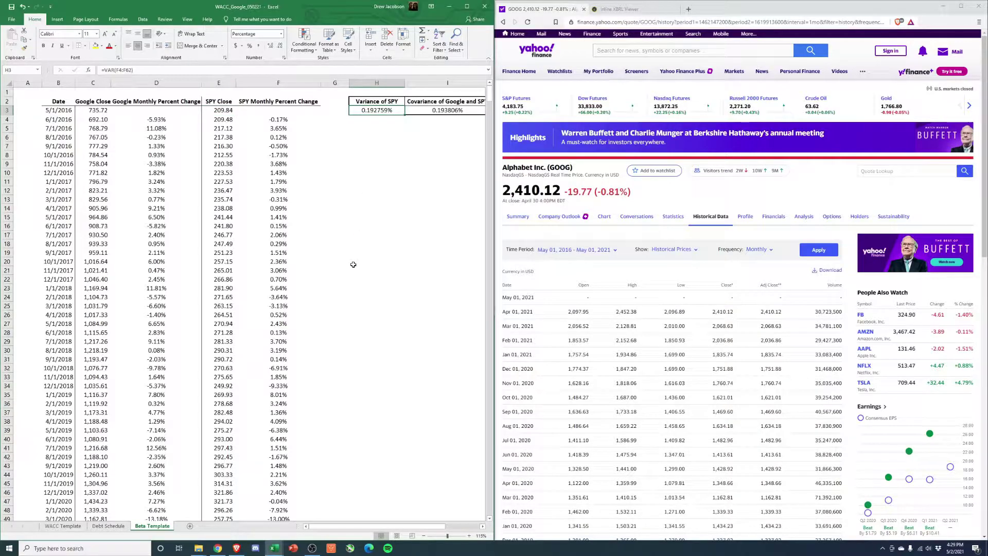
pyautogui.press('F2')
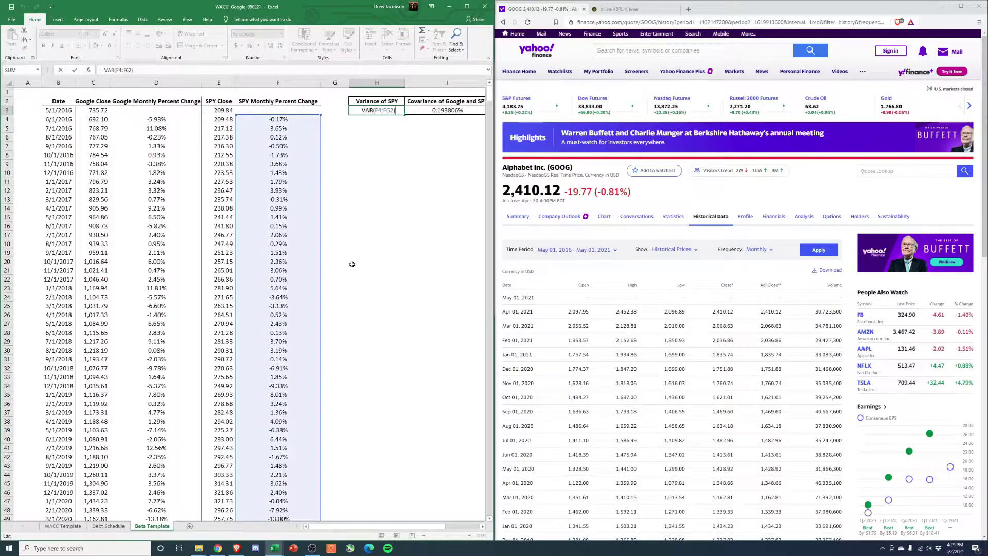
pyautogui.press('Return')
# - Review the Google–SPY covariance formula (=COVAR) in I3 and select the 1.01 Beta of Google
pyautogui.press('Right')
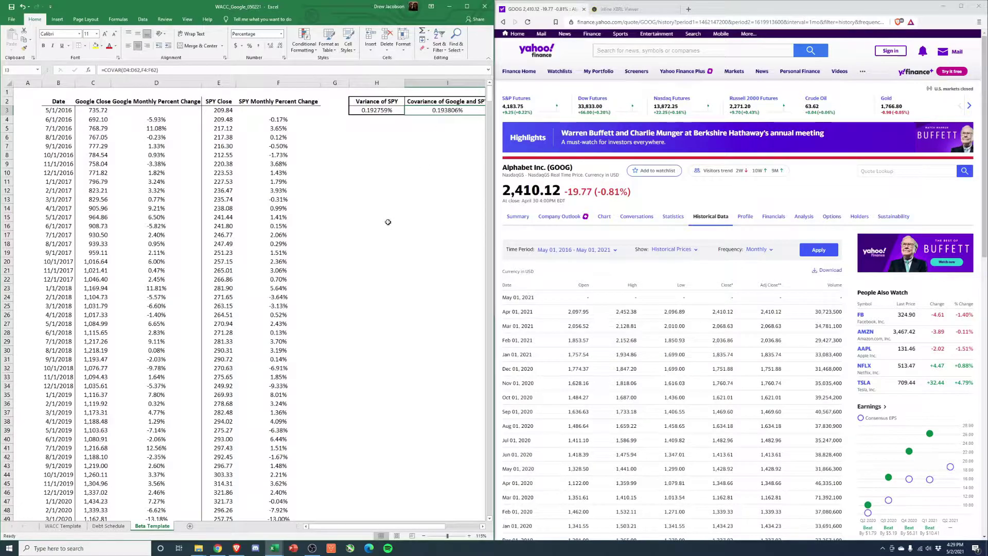
pyautogui.press('F2')
pyautogui.press('Escape')
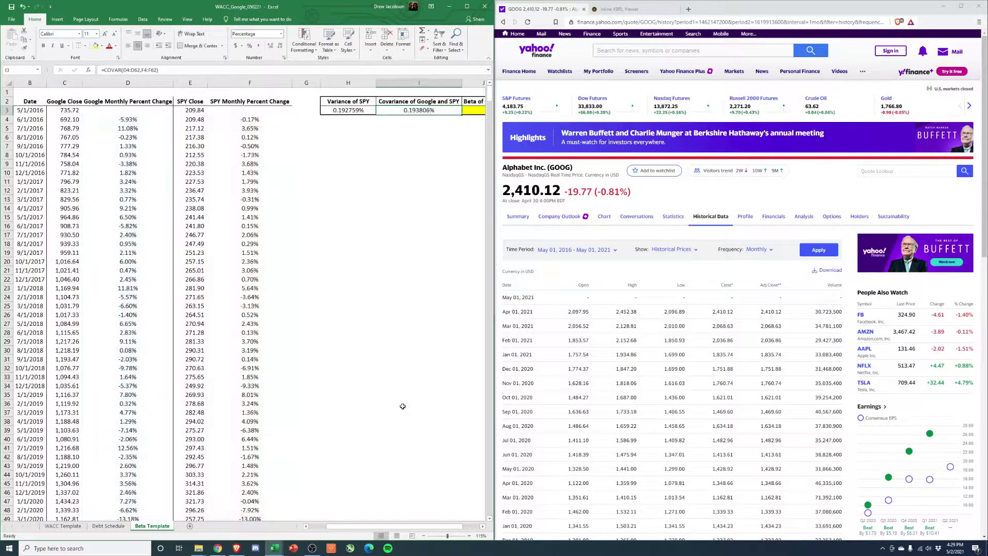
pyautogui.moveTo(396, 525); pyautogui.dragTo(412, 526)
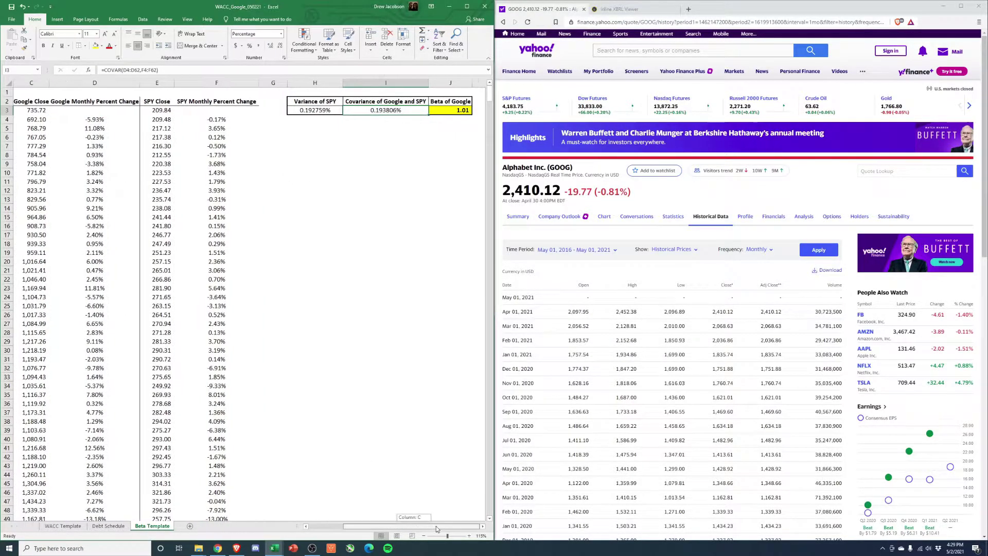
pyautogui.click(456, 108)
pyautogui.click(63, 526)
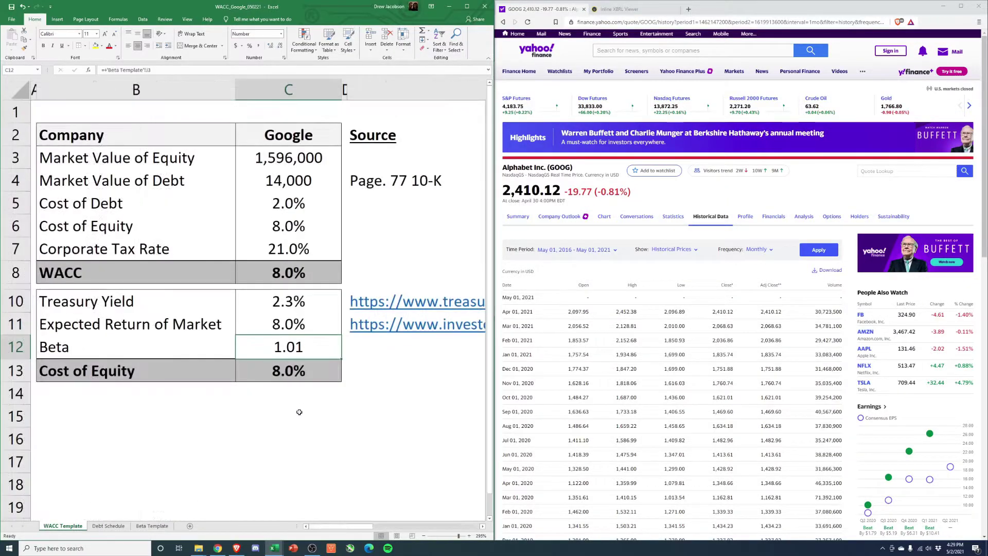
pyautogui.press('Down')
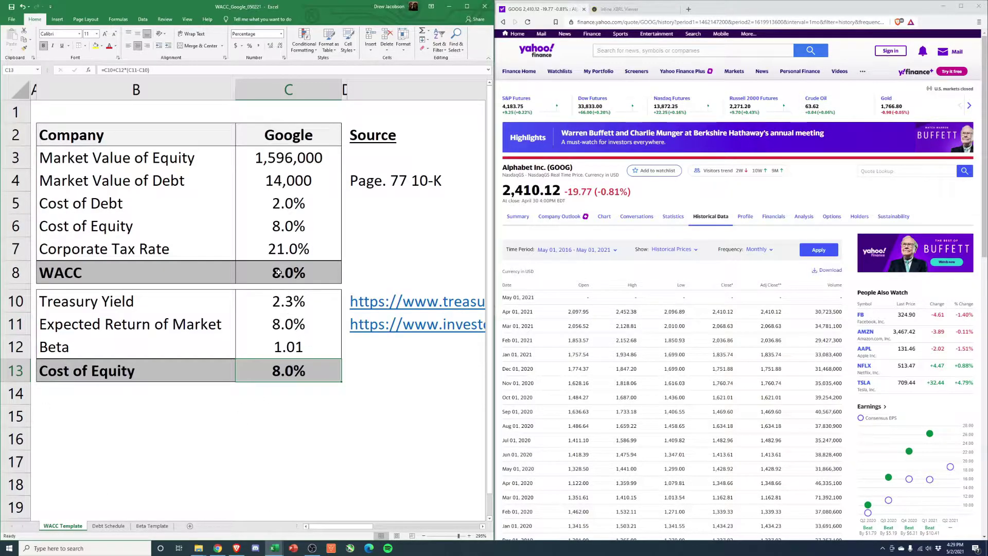
pyautogui.press('Up')
pyautogui.press('Up')
pyautogui.press('Up')
pyautogui.press('Up')
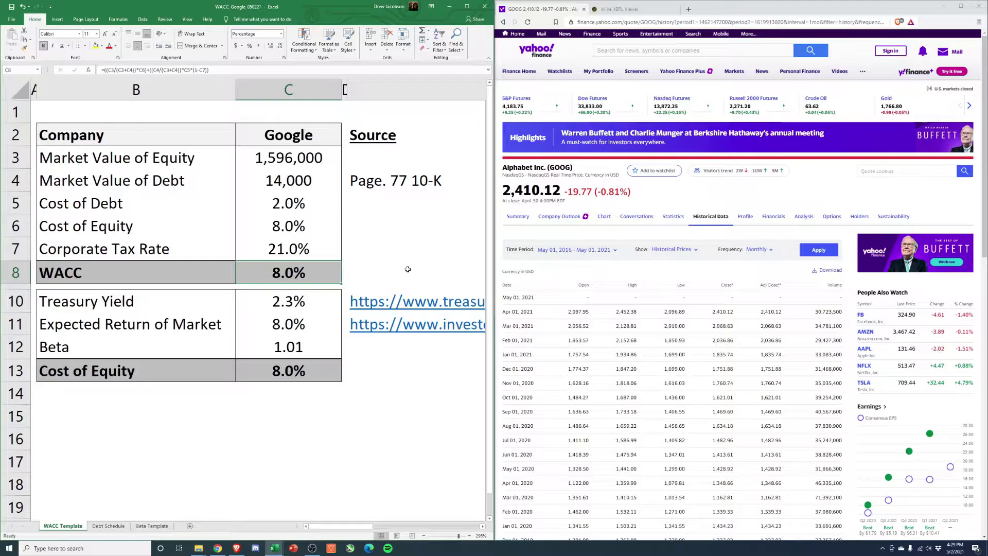
pyautogui.click(319, 372)
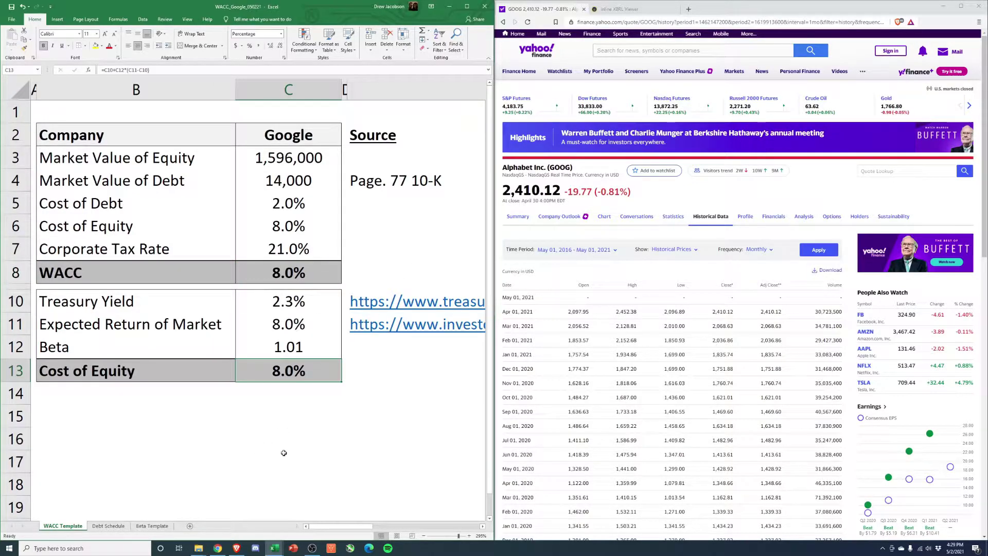
pyautogui.click(307, 211)
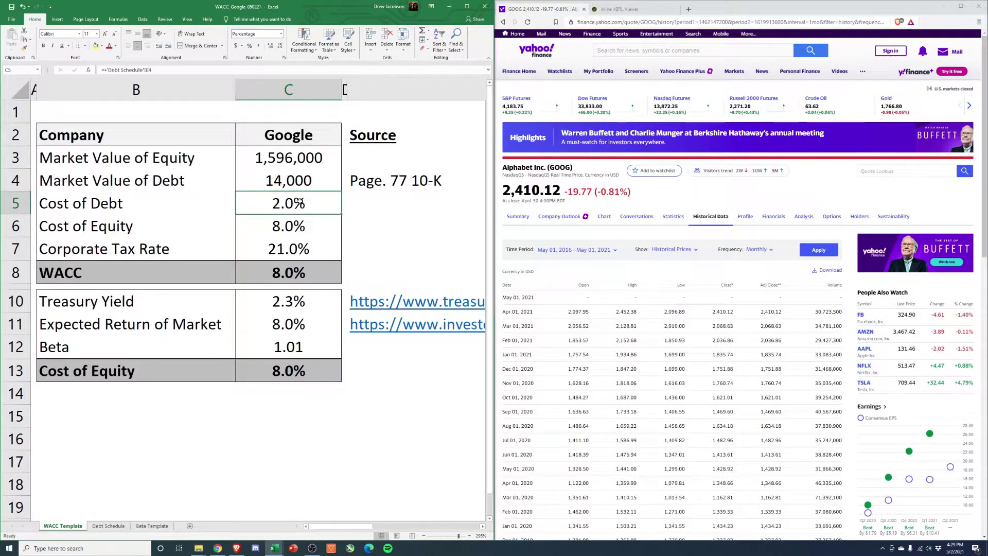
pyautogui.click(291, 180)
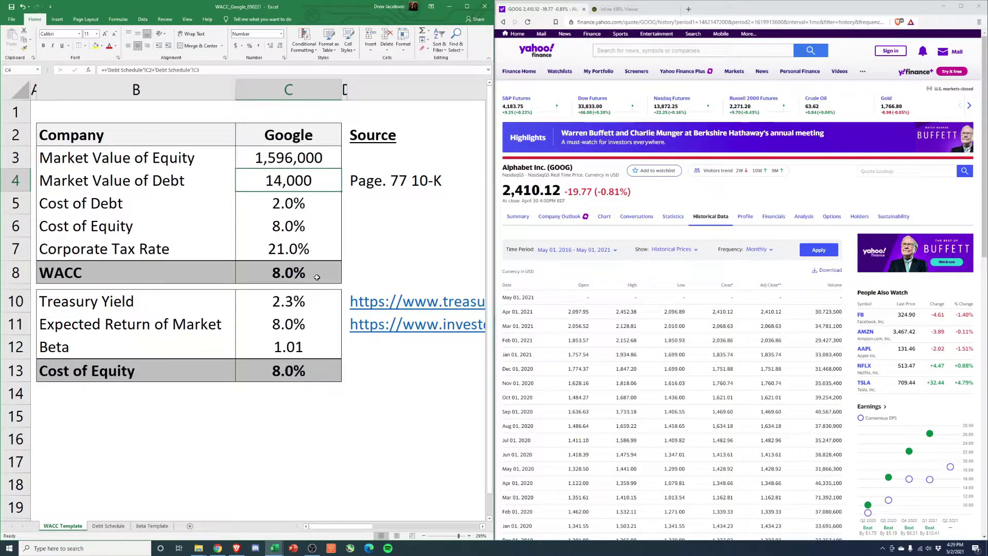
pyautogui.click(339, 268)
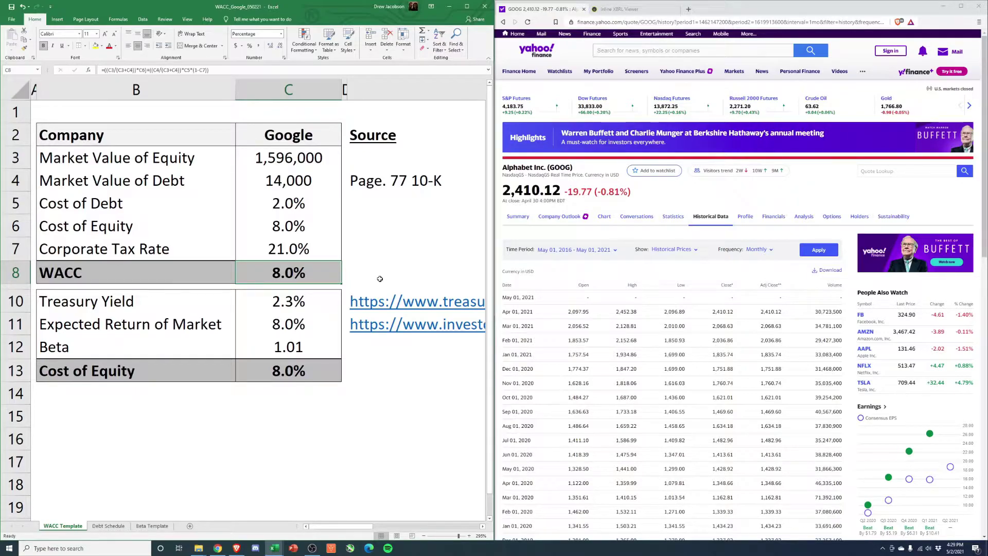
# - Scroll the 10-K up to the page 27 stock performance graph, then select Excel cell B15
pyautogui.click(620, 8)
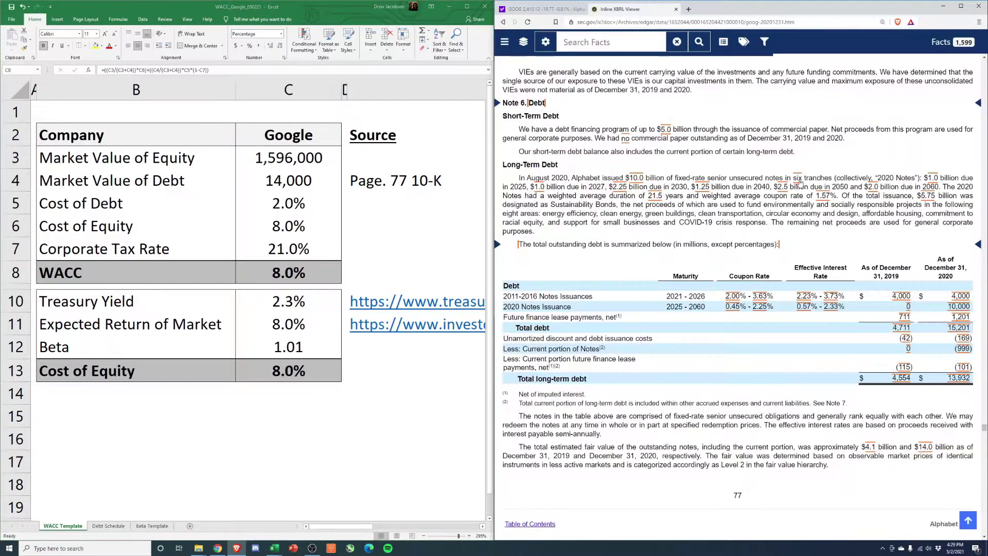
pyautogui.moveTo(982, 431); pyautogui.dragTo(983, 200)
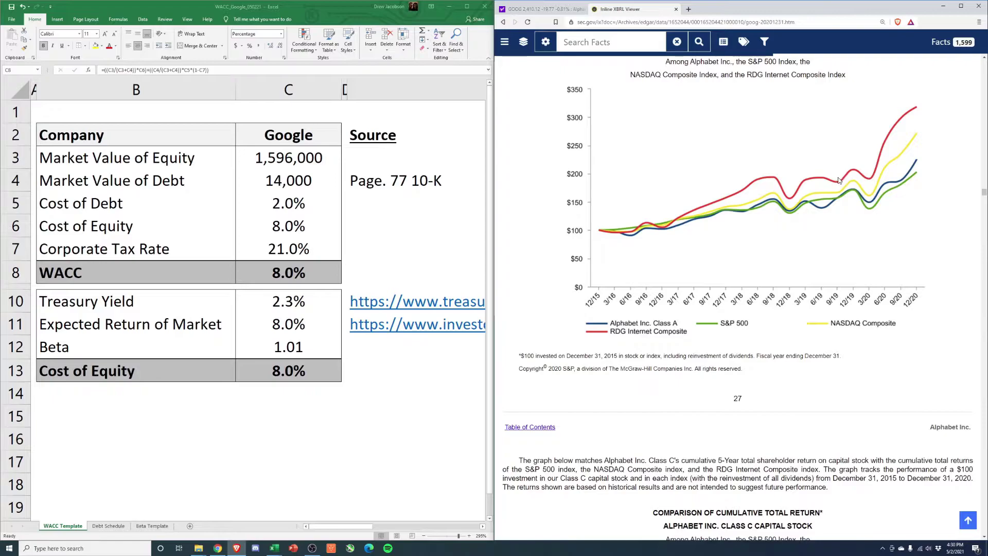
pyautogui.click(268, 443)
pyautogui.click(163, 417)
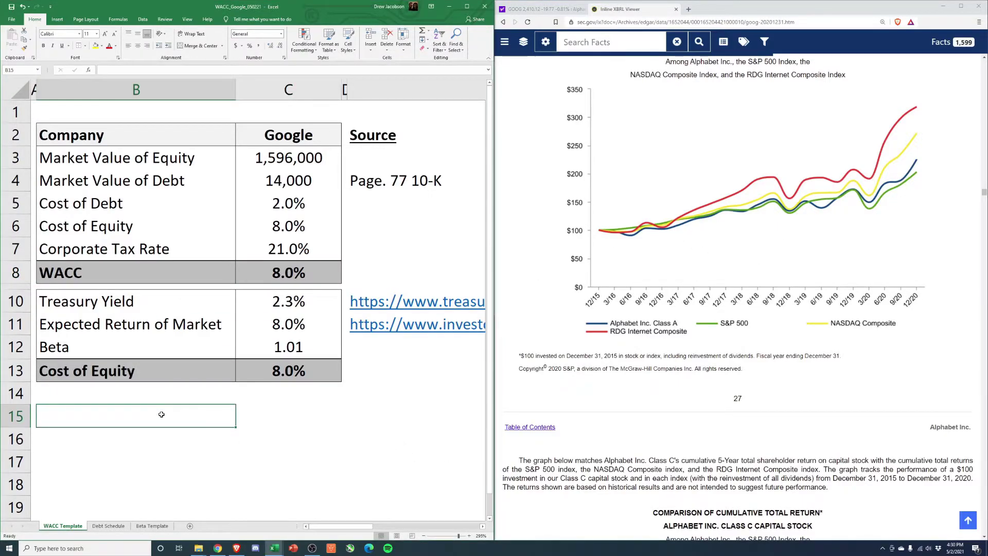